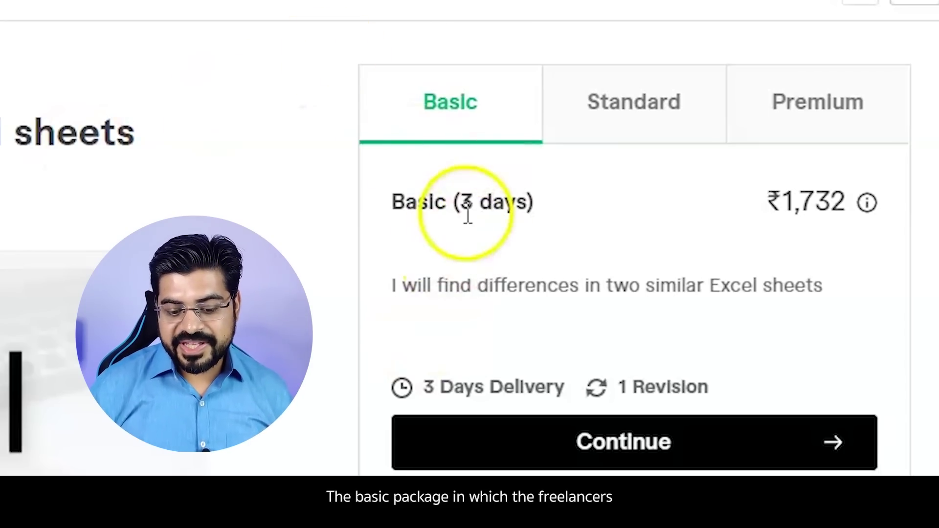
- Compare the delivery times and prices of the Basic, Standard and Premium packages for the Excel sheet comparison gig
drag(460, 203, 557, 218)
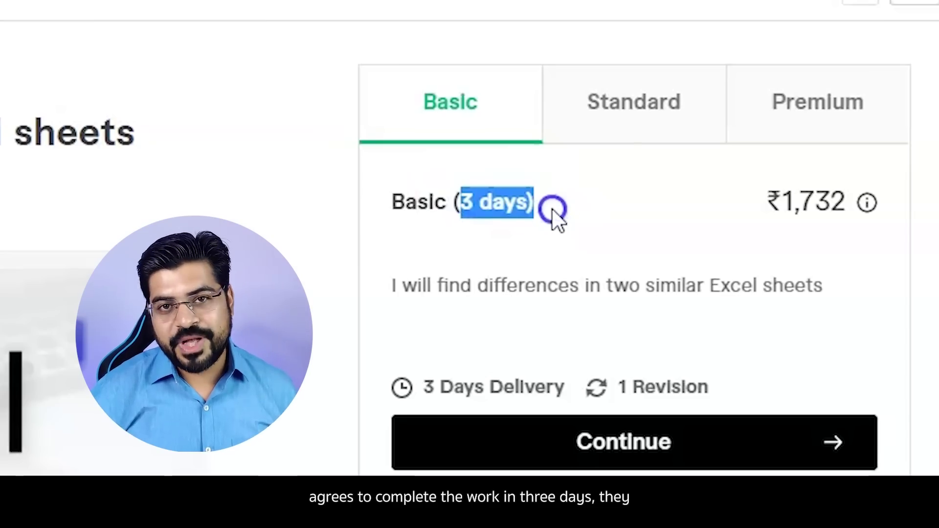
click(761, 194)
drag(761, 194, 849, 193)
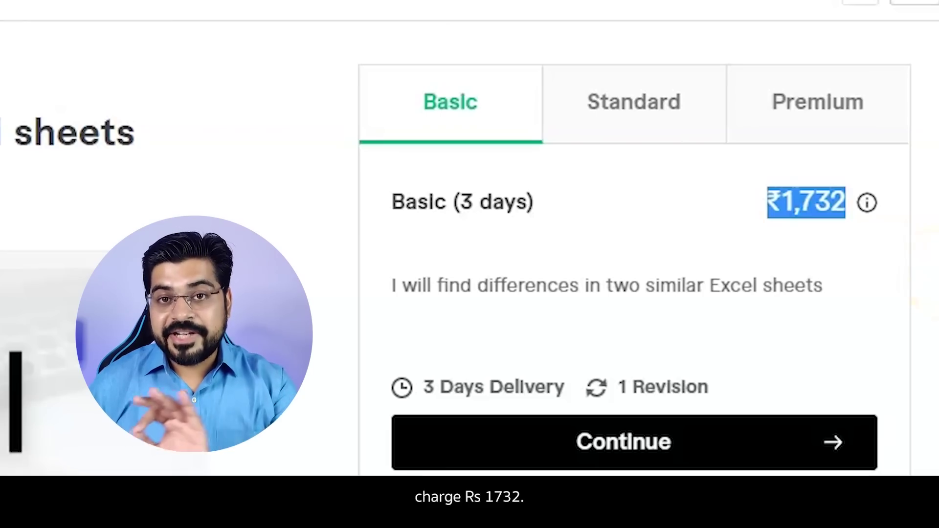
click(655, 122)
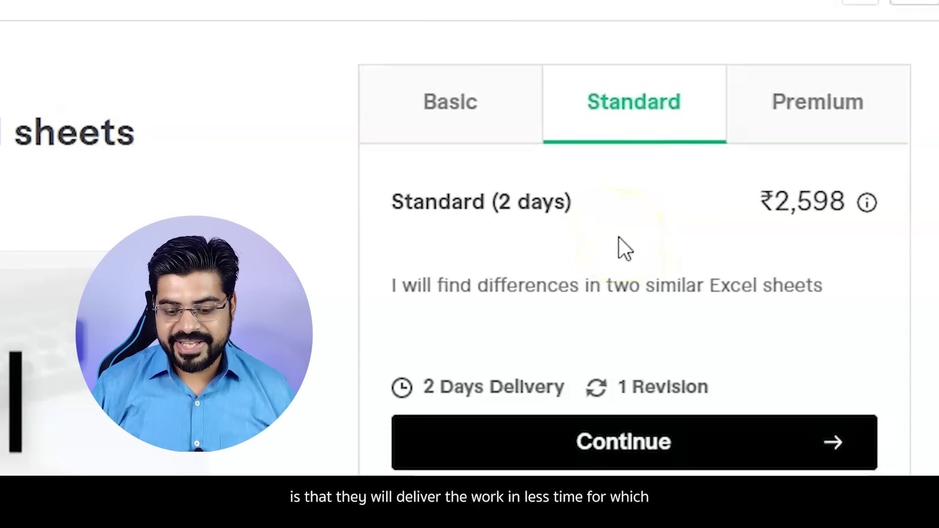
drag(775, 201, 840, 200)
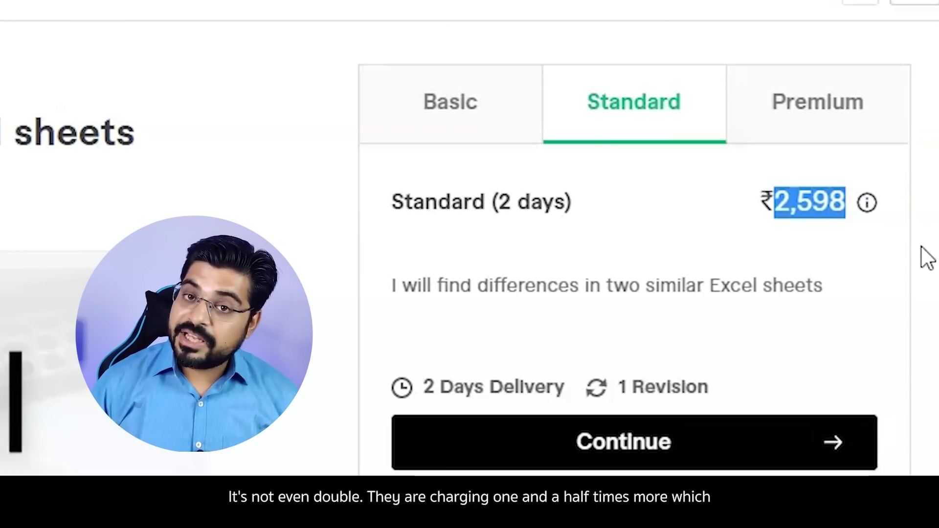
click(850, 136)
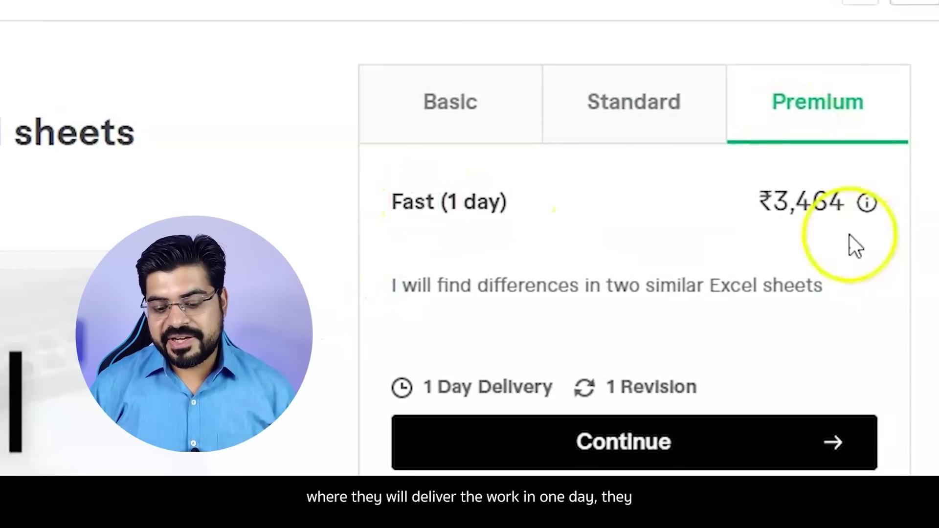
drag(756, 205, 845, 200)
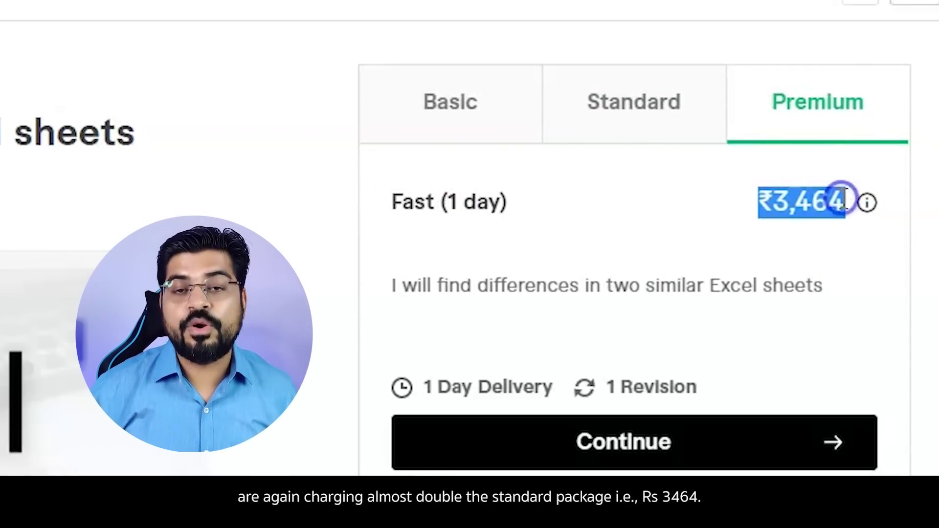
click(454, 96)
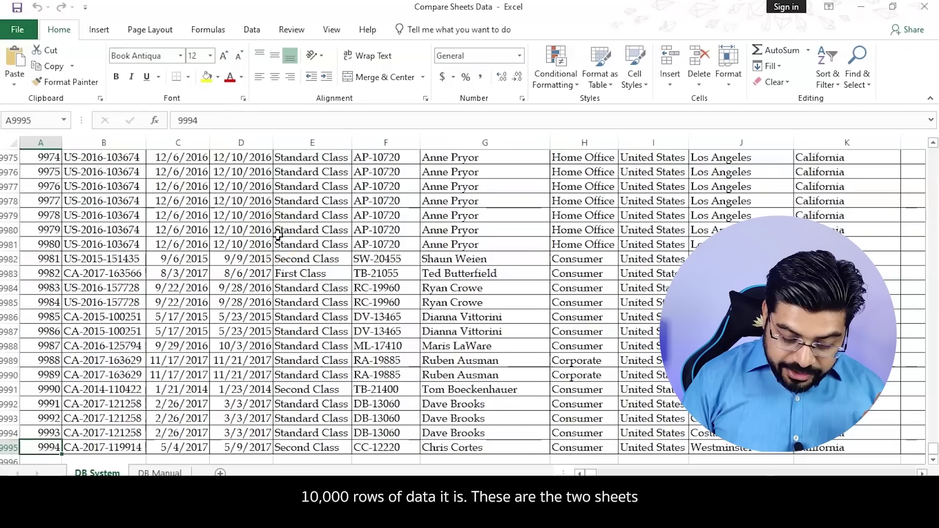
- View the beginning of the DB System and DB Manual sheets in the Compare Sheets Data workbook
key(ctrl+Home)
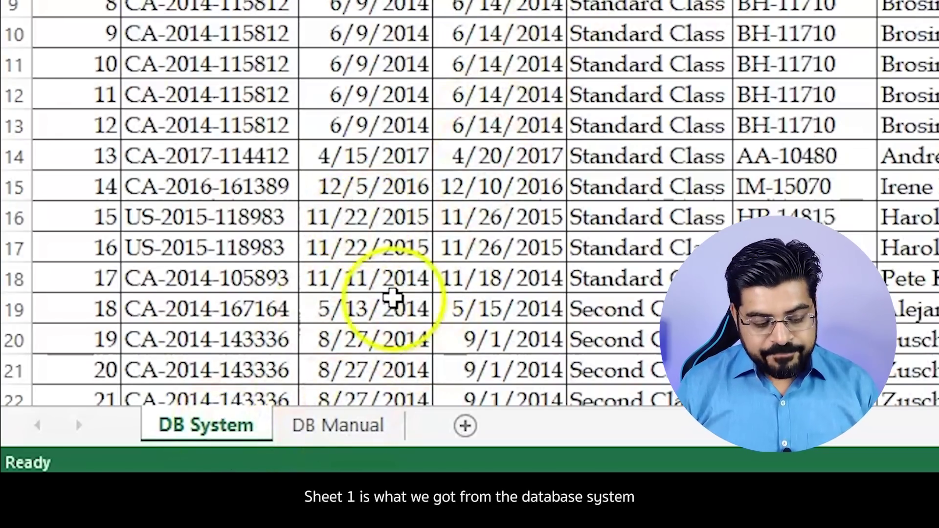
click(352, 424)
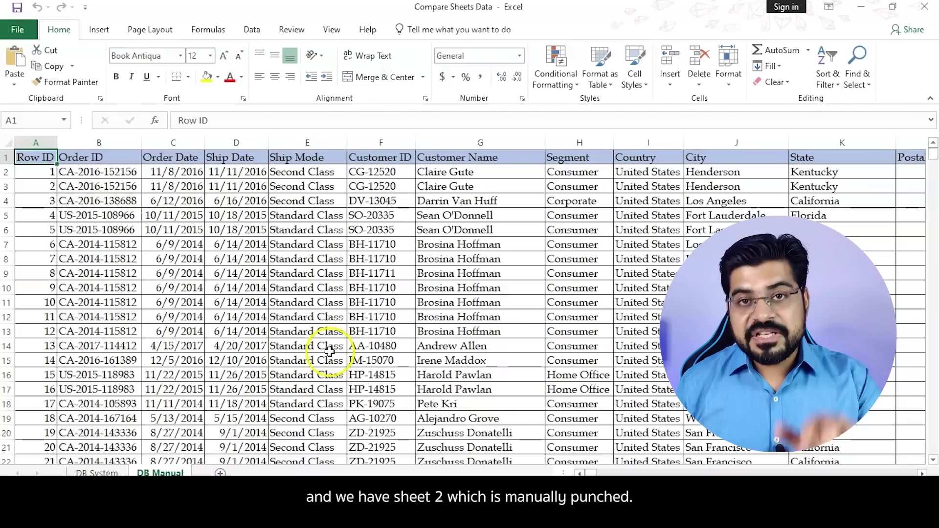
click(98, 472)
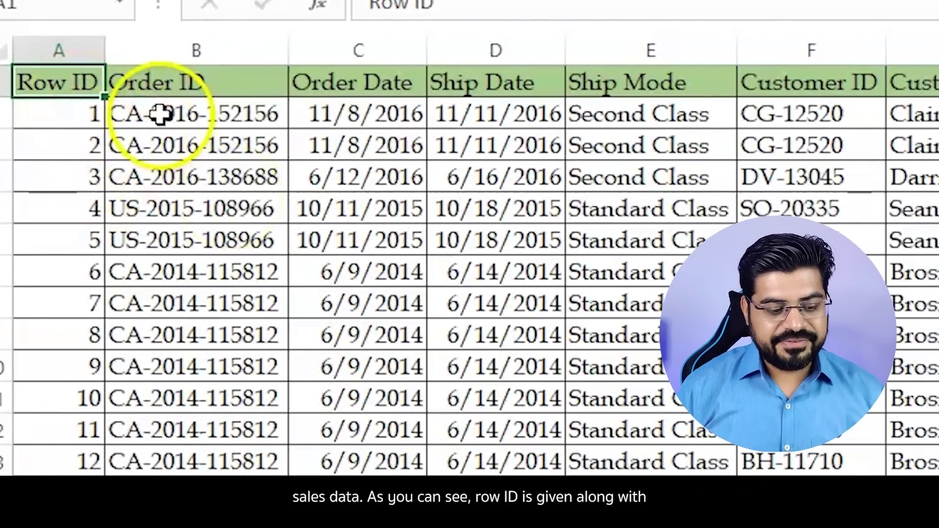
- Review the sales data columns on the DB System sheet, from the order and shipping details to the customer and location fields
click(353, 171)
click(488, 149)
click(635, 166)
click(468, 197)
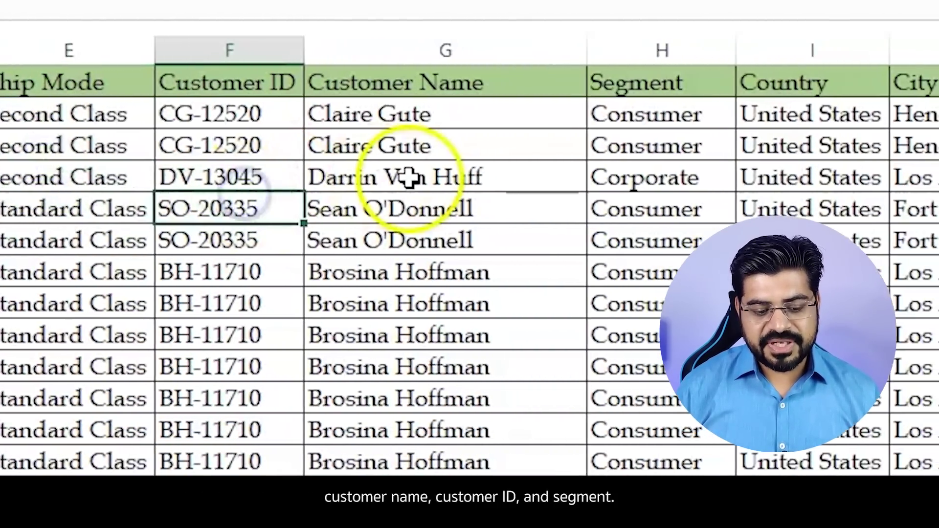
drag(538, 179, 936, 180)
scroll(470, 257, right, 5)
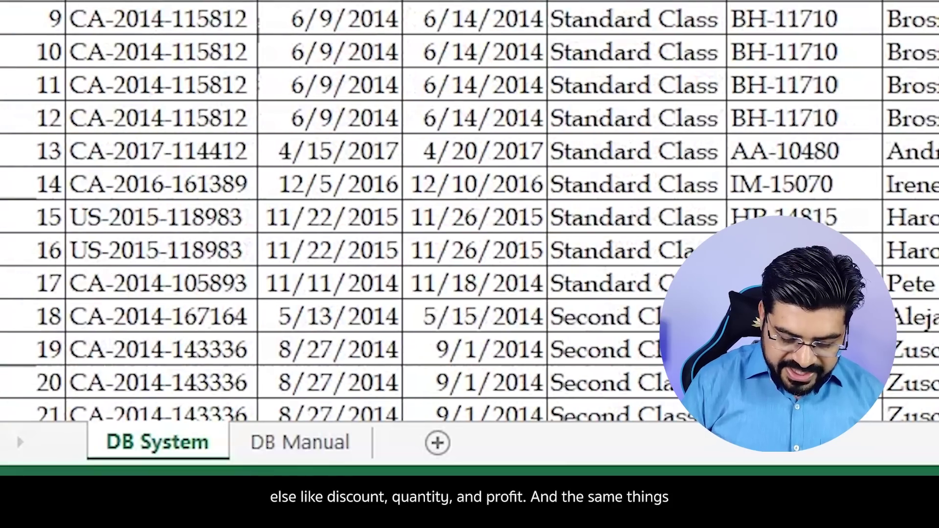
- Examine all columns of the DB Manual sheet through Profit and compare it with the DB System sheet
key(ctrl+Page_Down)
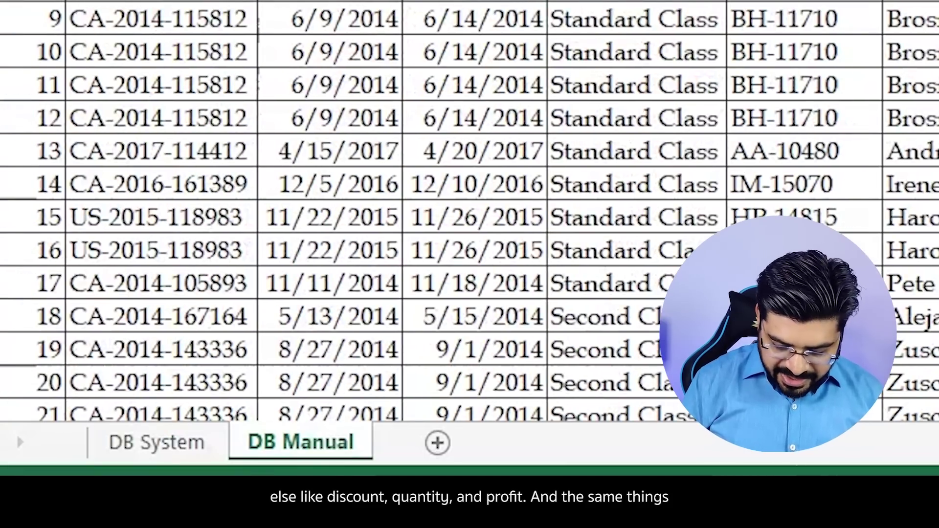
key(Right)
key(Right)
key(Right)
key(Right)
key(Right)
key(Right)
key(Right)
key(Right)
key(Right)
key(Right)
key(Right)
key(Right)
key(Right)
key(Right)
key(Right)
key(Right)
key(Right)
key(Right)
key(Right)
key(Right)
key(Right)
key(Right)
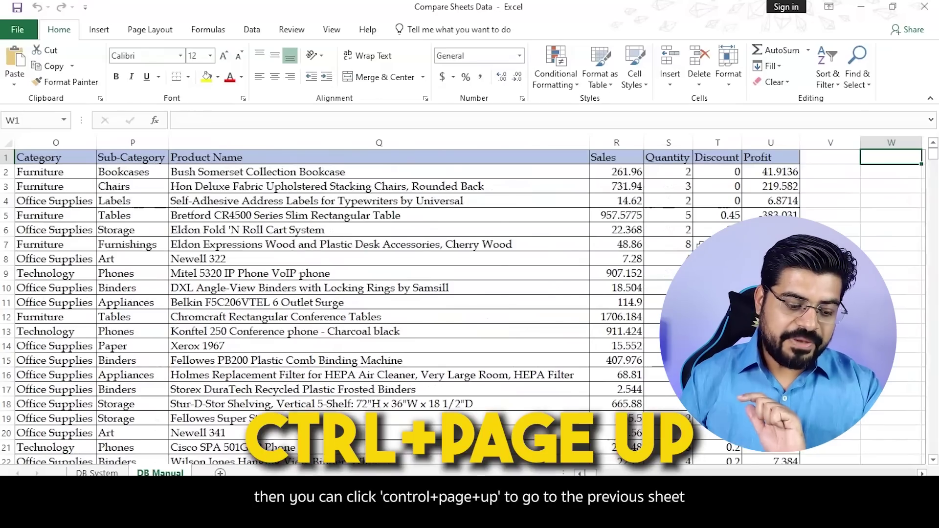
key(ctrl+Page_Up)
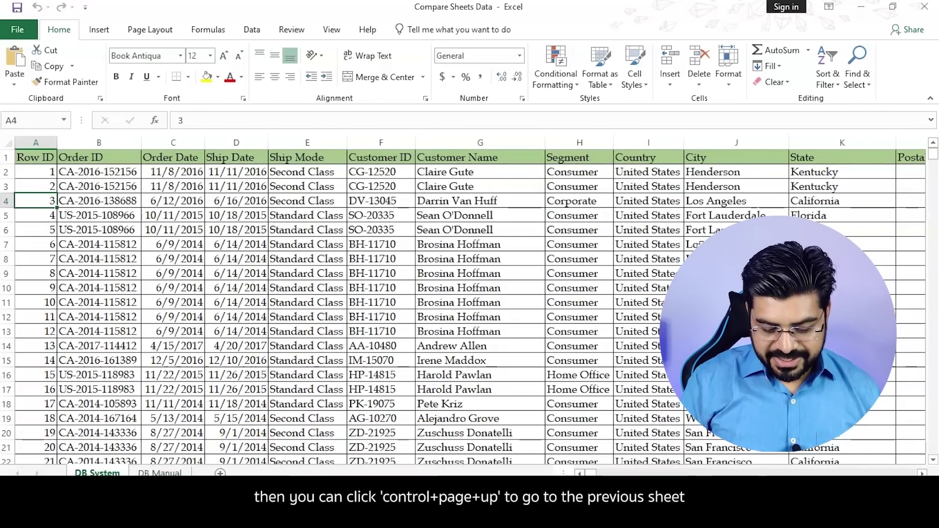
key(ctrl+Page_Down)
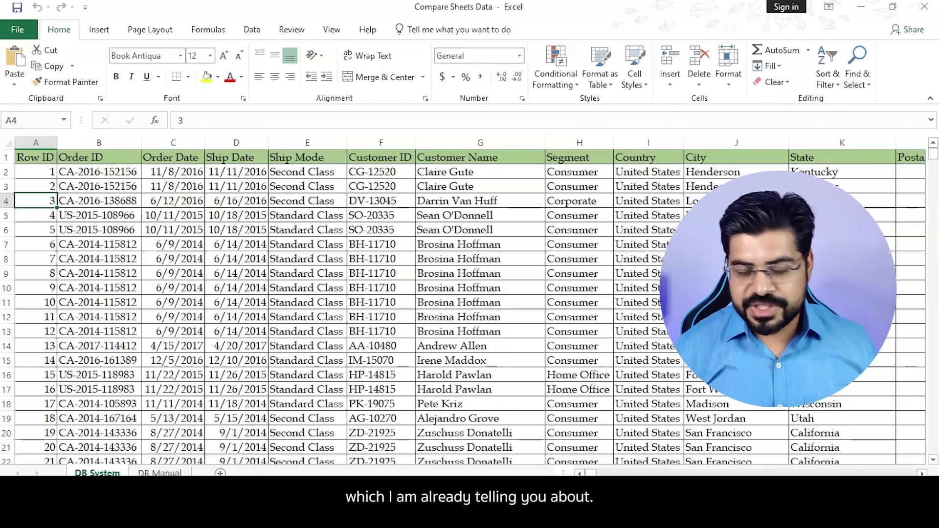
- Create a conditional formatting rule of the formula-based type for the entire data range on the DB System sheet
key(ctrl+Home)
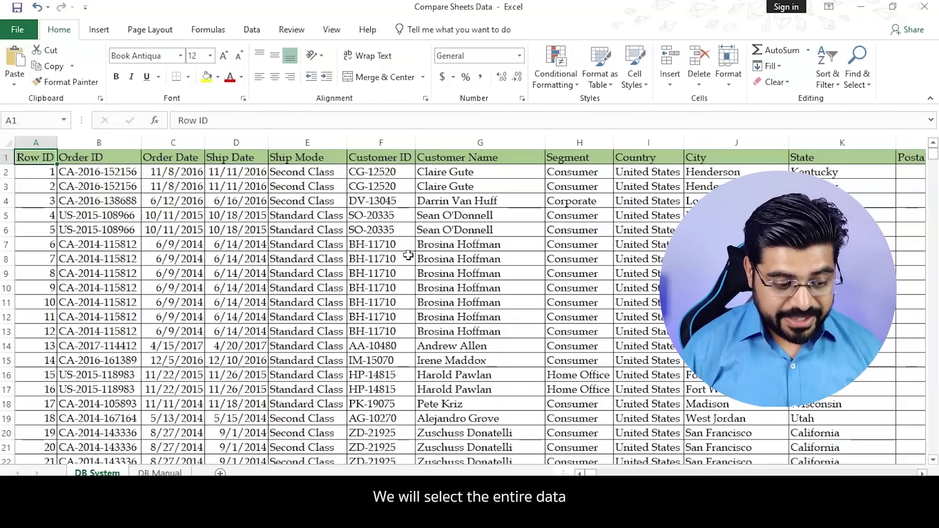
key(ctrl+a)
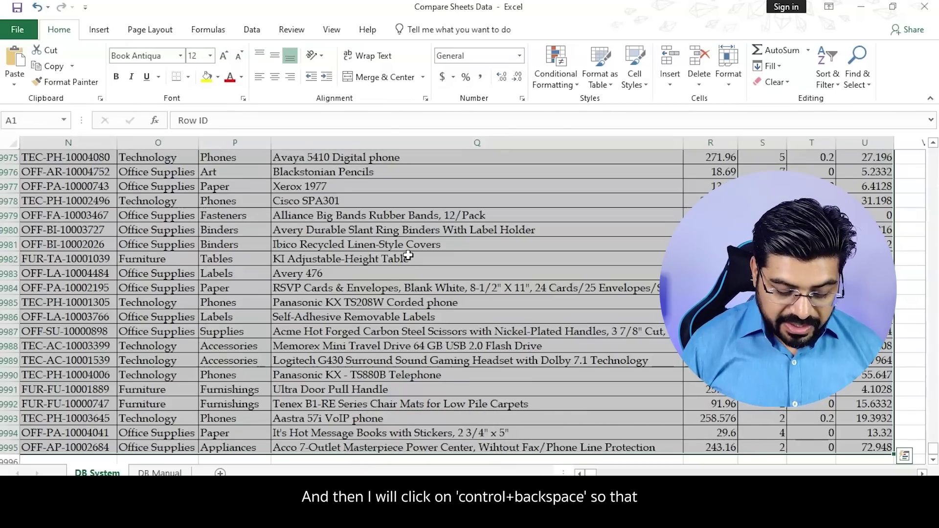
key(ctrl+BackSpace)
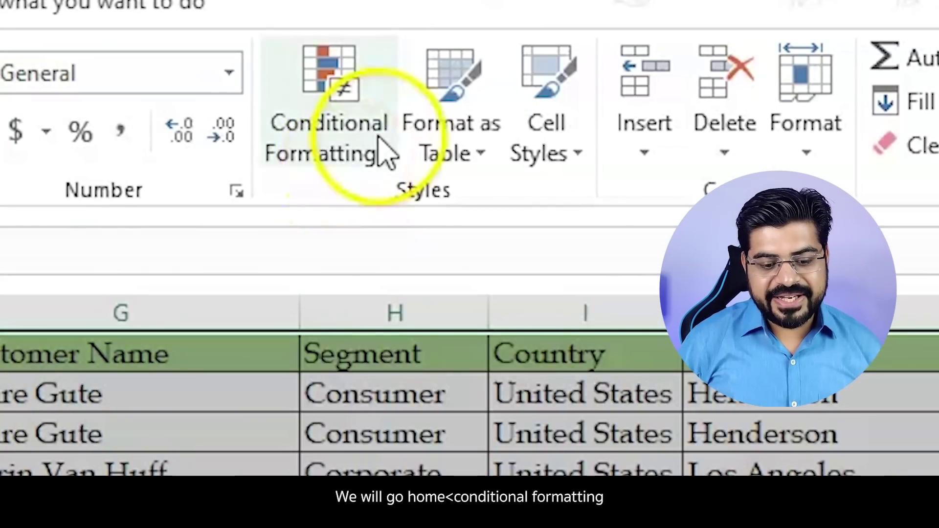
click(377, 146)
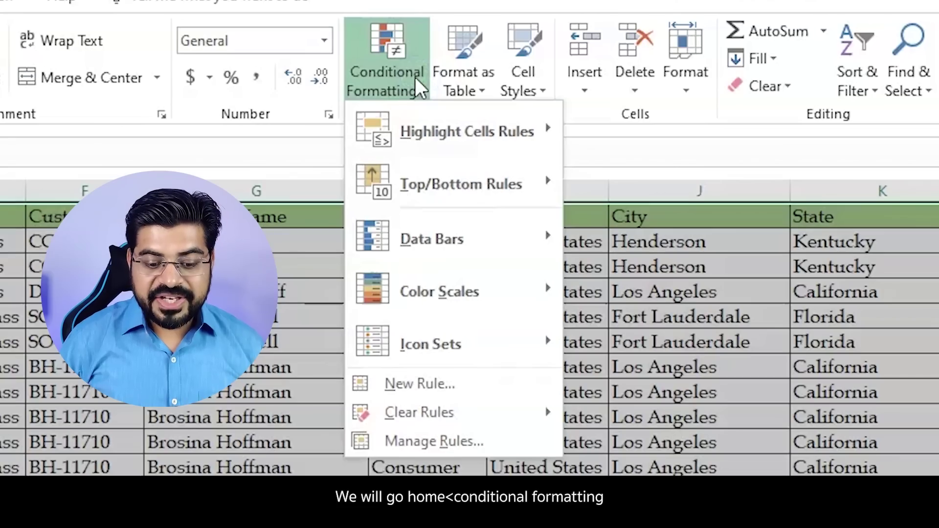
mouse_move(543, 226)
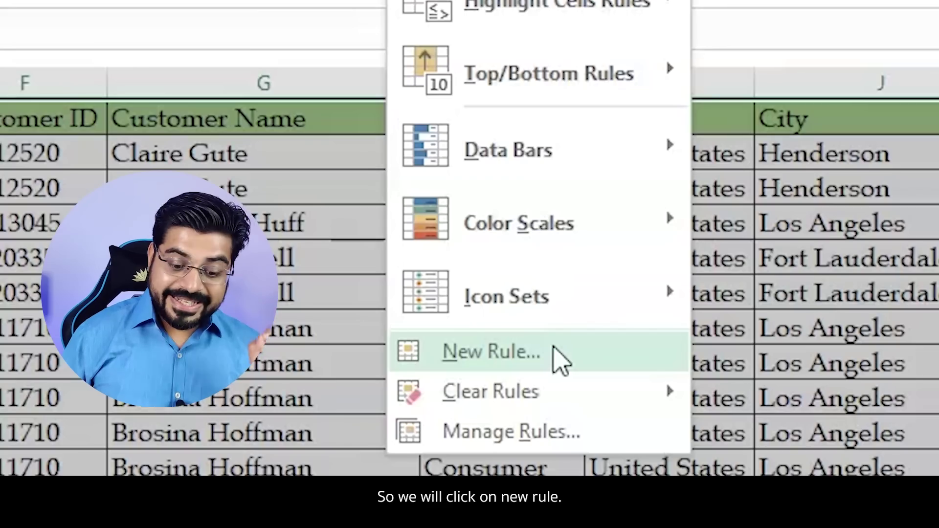
click(555, 348)
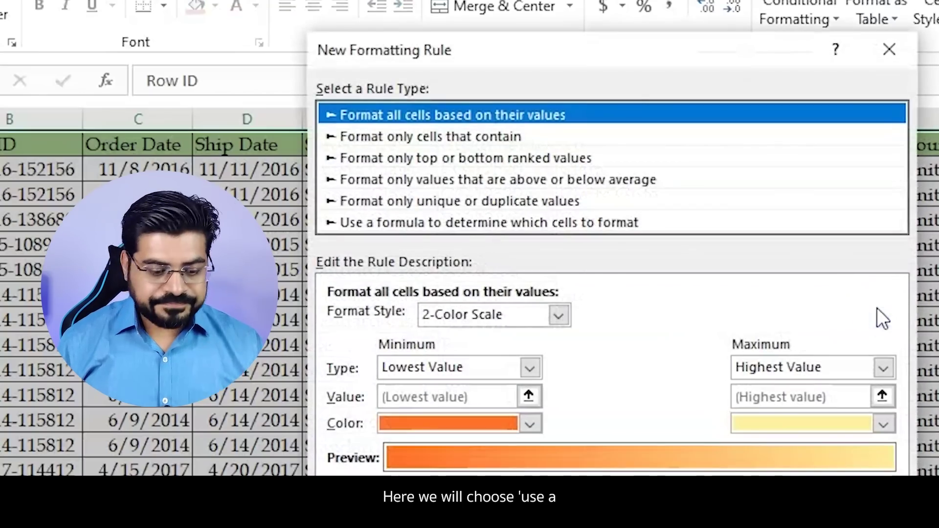
click(478, 223)
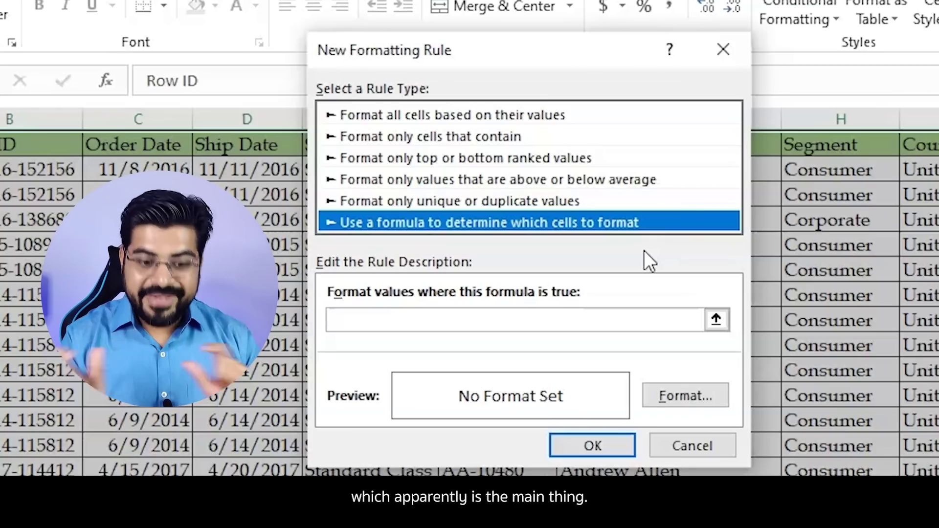
- Begin the rule formula with =A1, referencing the first DB System cell as a relative reference without dollar signs
click(389, 319)
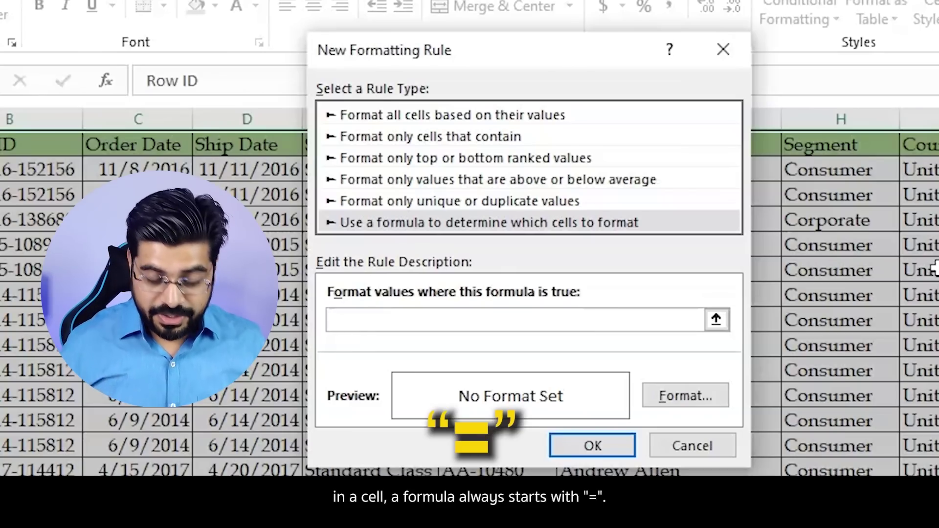
text(=)
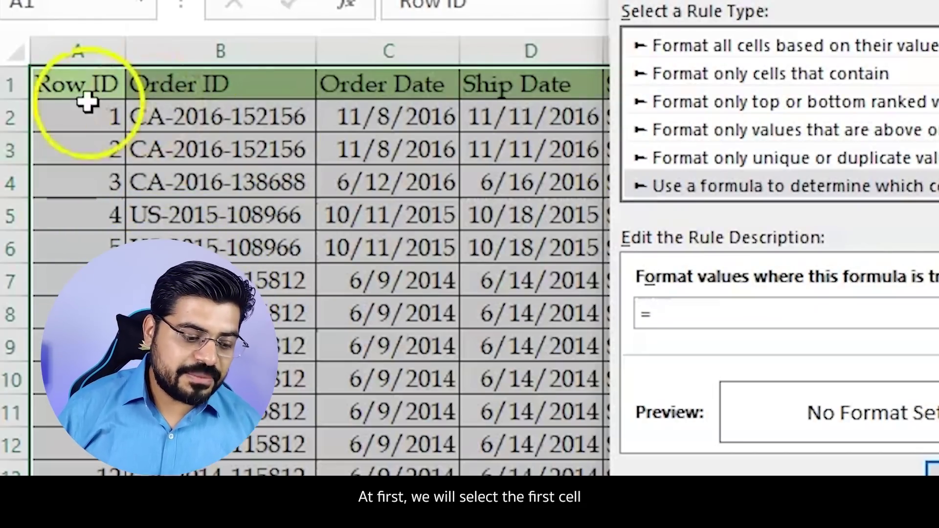
click(84, 85)
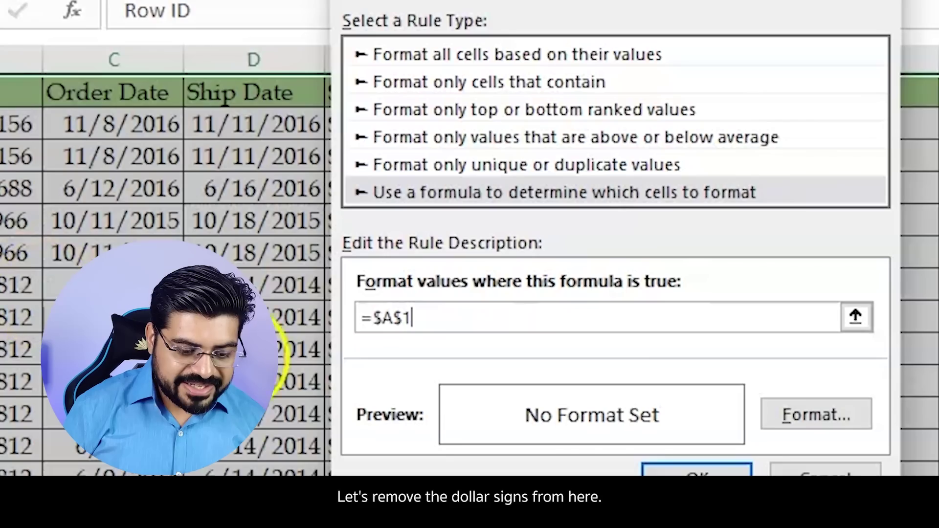
click(364, 321)
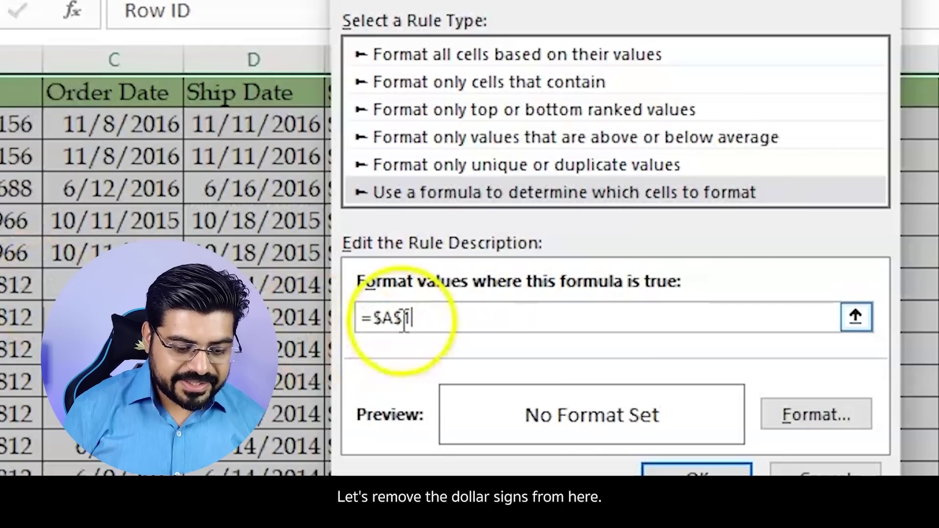
key(BackSpace)
click(386, 319)
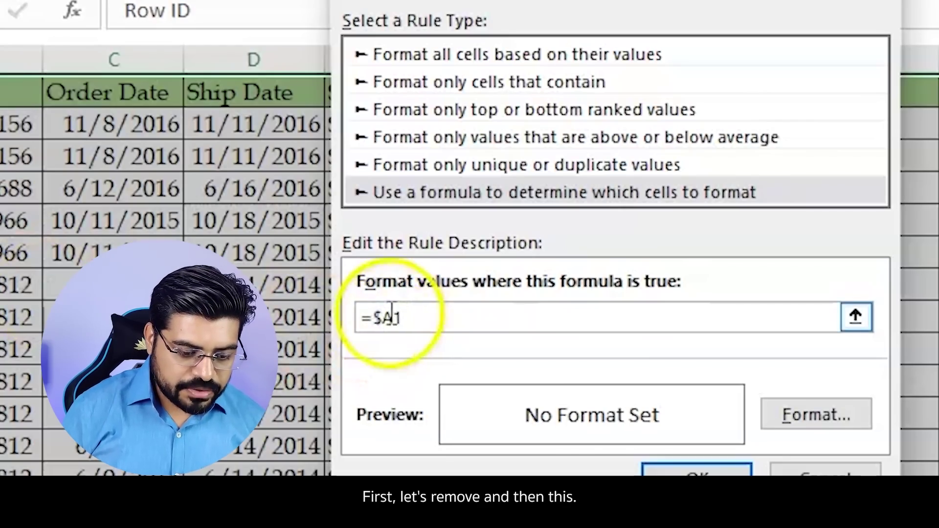
key(BackSpace)
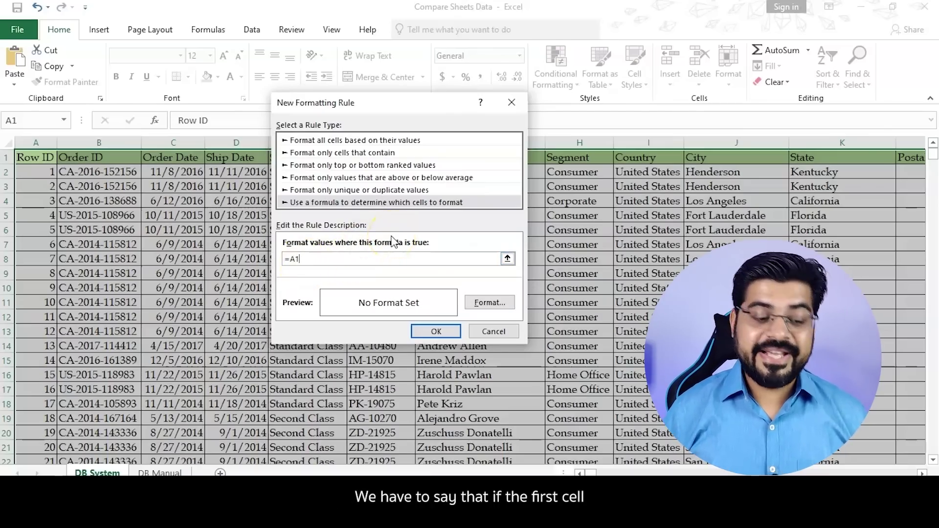
- Complete the rule formula as =A1<>'DB Manual'!A1, keeping the DB Manual cell reference relative
text(<>)
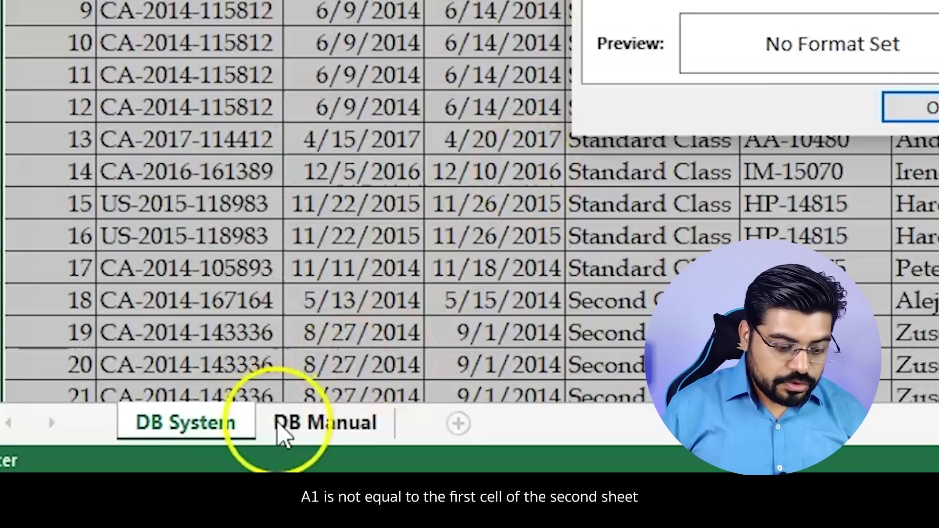
click(146, 473)
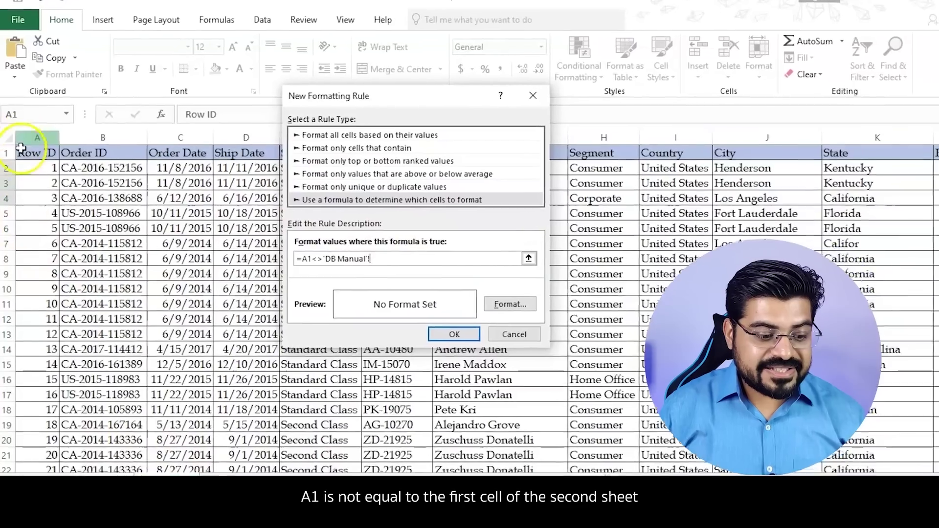
click(21, 147)
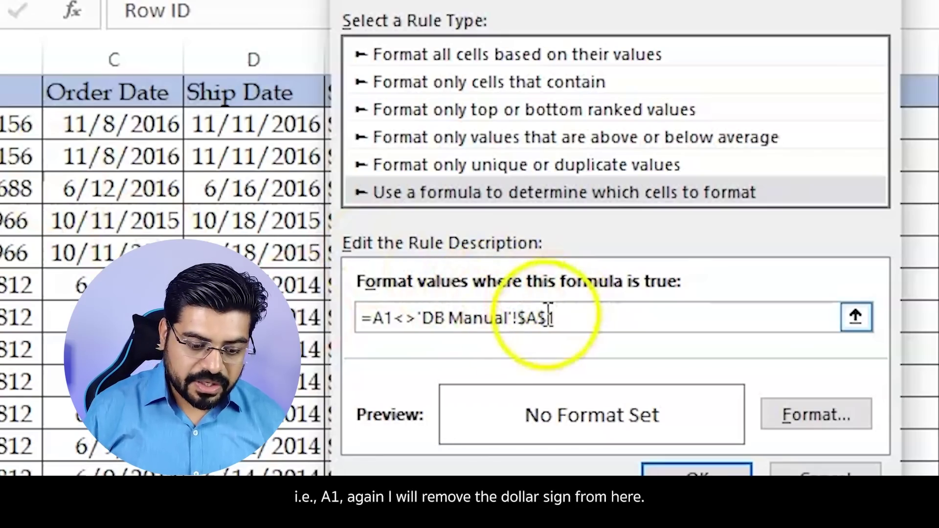
click(590, 256)
key(BackSpace)
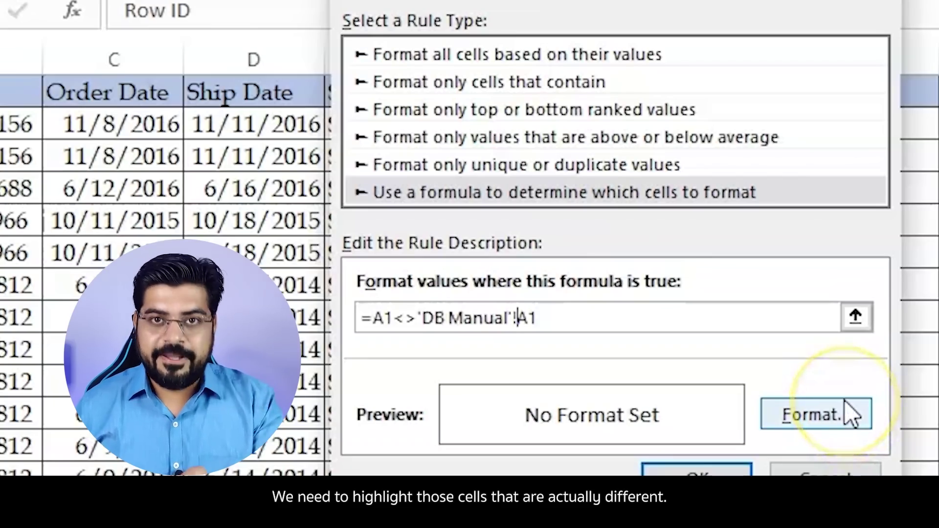
- Set the rule's format to a yellow background fill
click(833, 421)
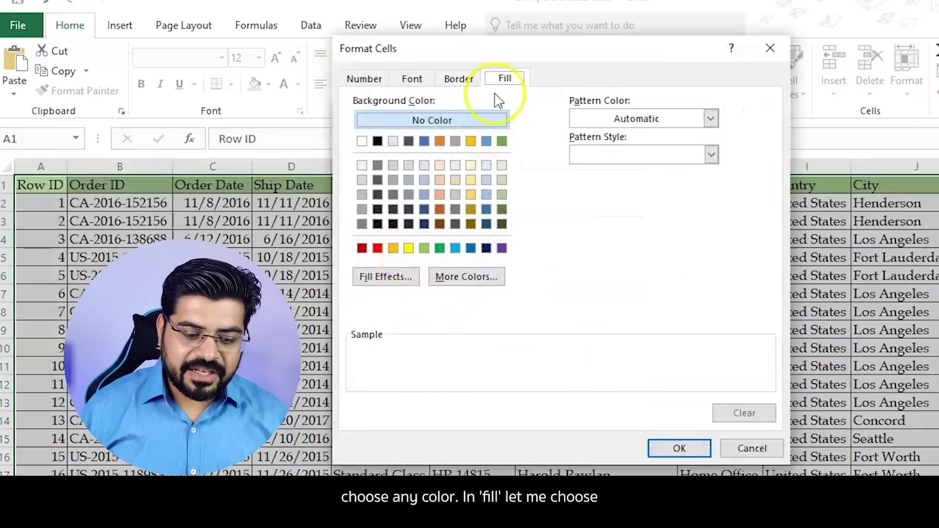
click(408, 248)
click(679, 448)
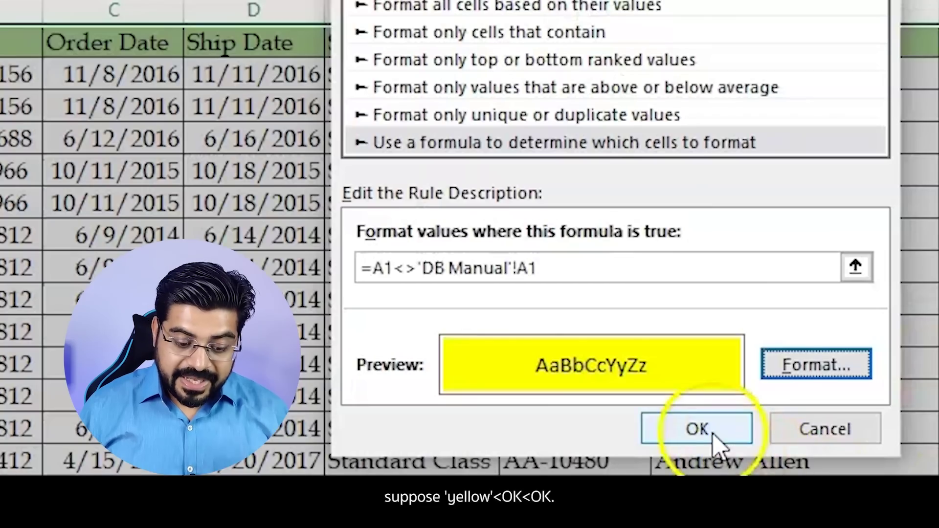
- Apply the finished yellow conditional formatting rule to the DB System data
click(540, 402)
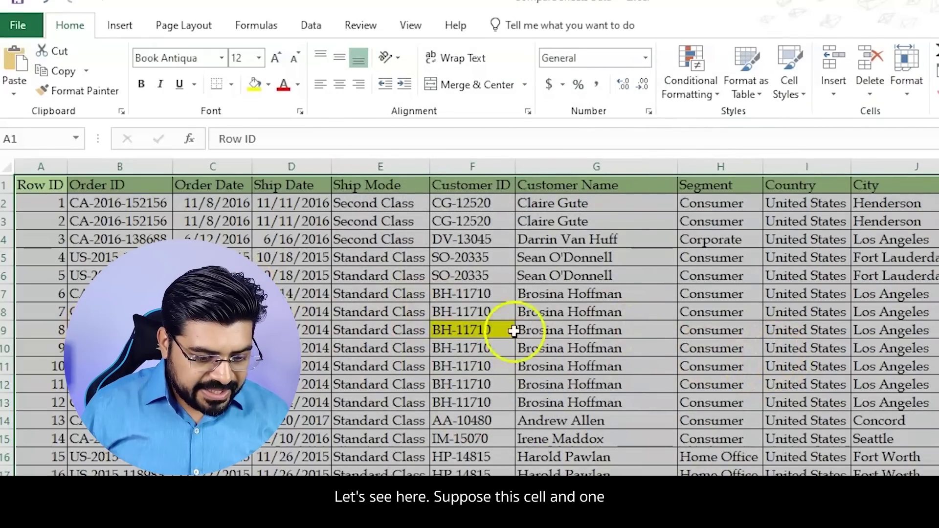
- Compare the highlighted Customer ID in cell F9 of DB System with cell F9 on the DB Manual sheet
click(490, 329)
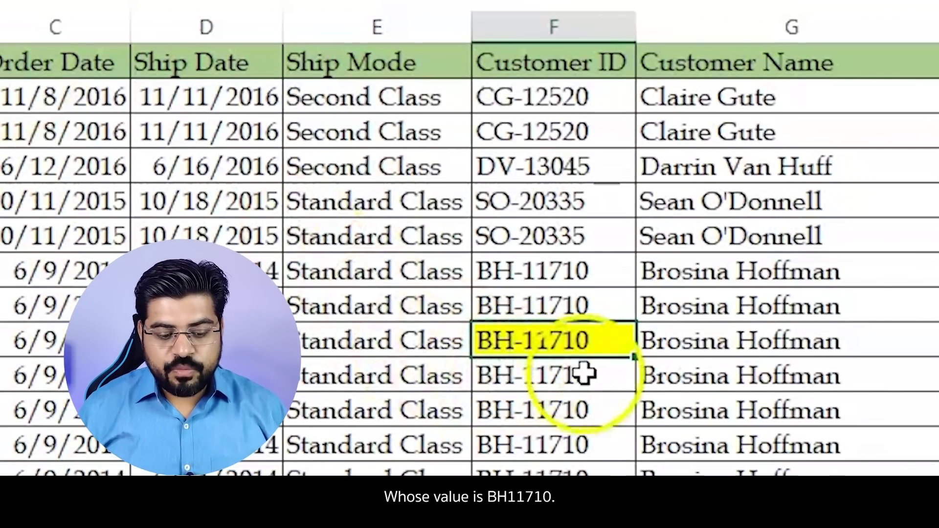
click(164, 471)
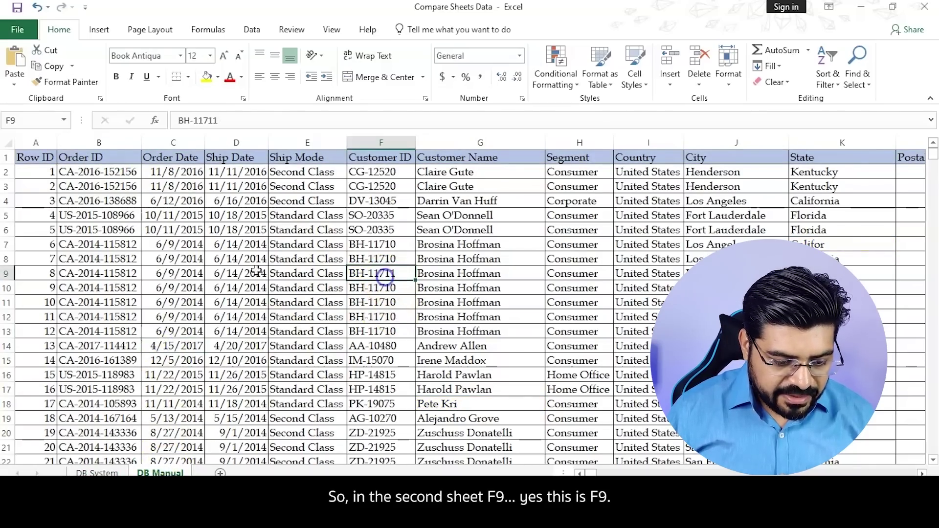
click(195, 344)
click(32, 116)
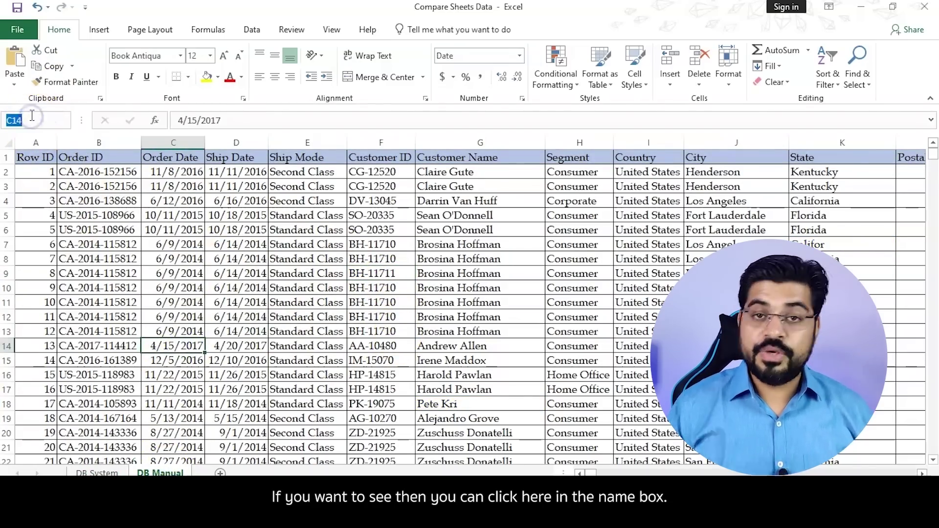
key(Return)
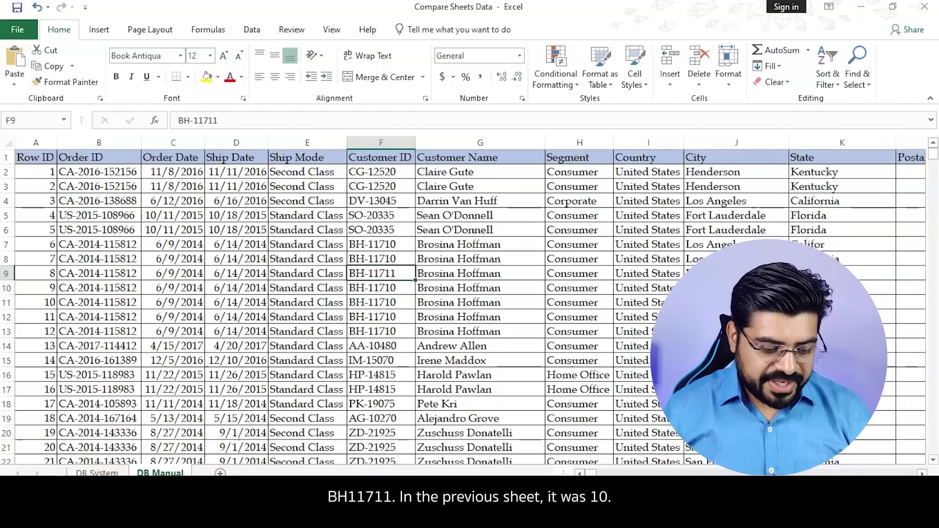
- Compare the highlighted Customer Name in cell G18 of DB System with the same cell on the DB Manual sheet
click(113, 472)
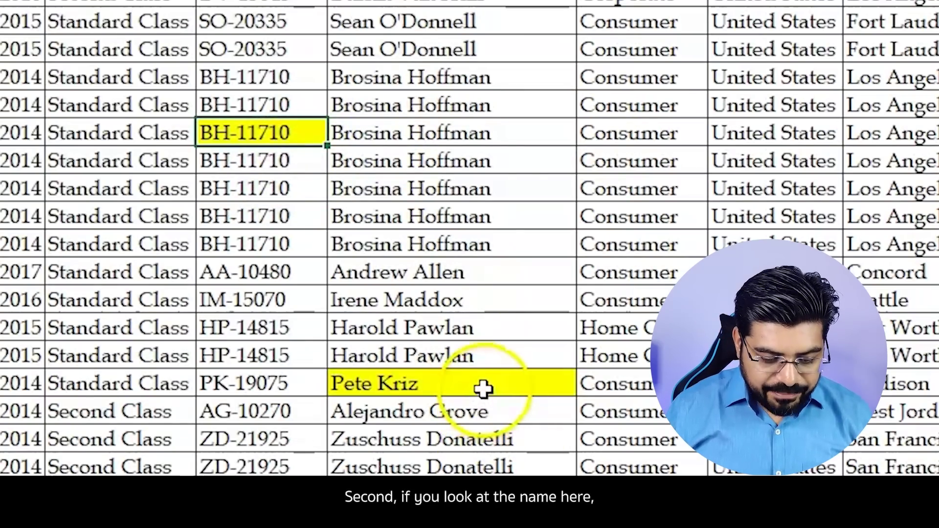
click(483, 388)
key(ctrl+Page_Up)
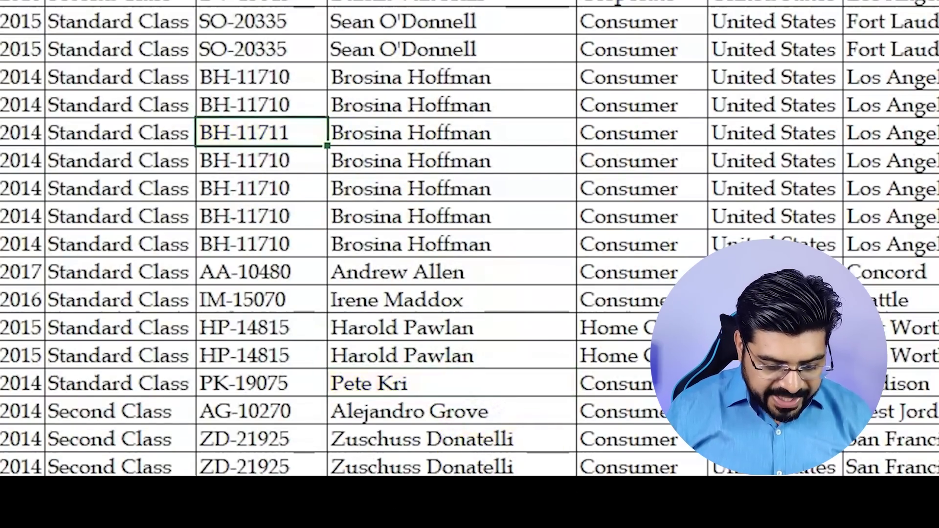
click(430, 390)
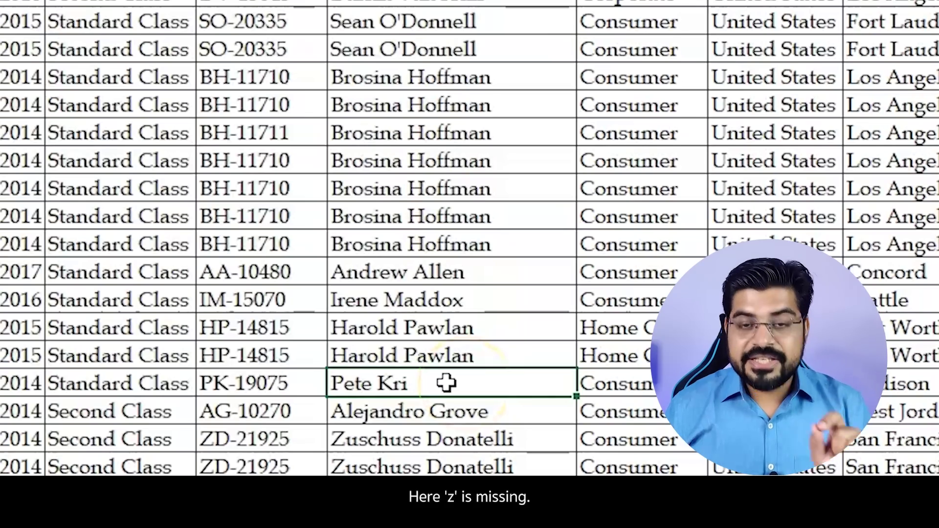
- Compare the highlighted State in cell K7 of DB System with cell K7 on the DB Manual sheet
key(ctrl+Page_Down)
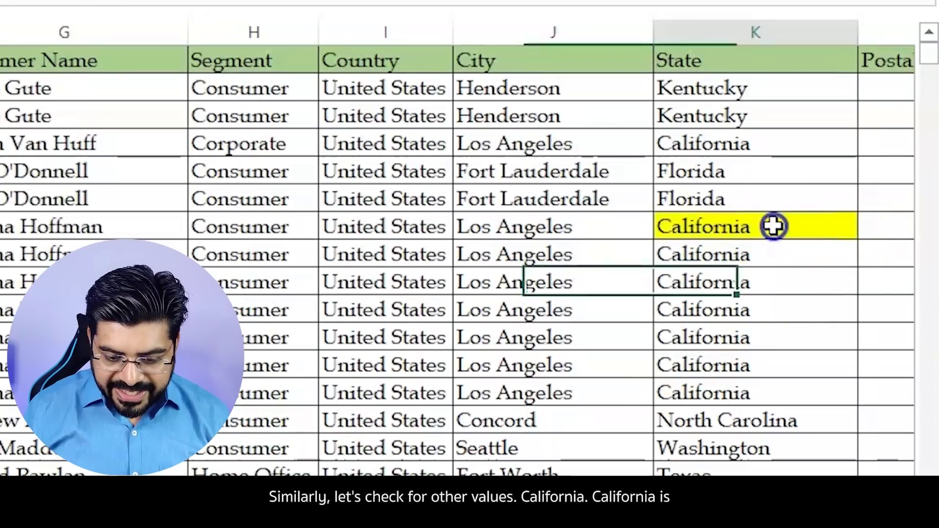
click(772, 226)
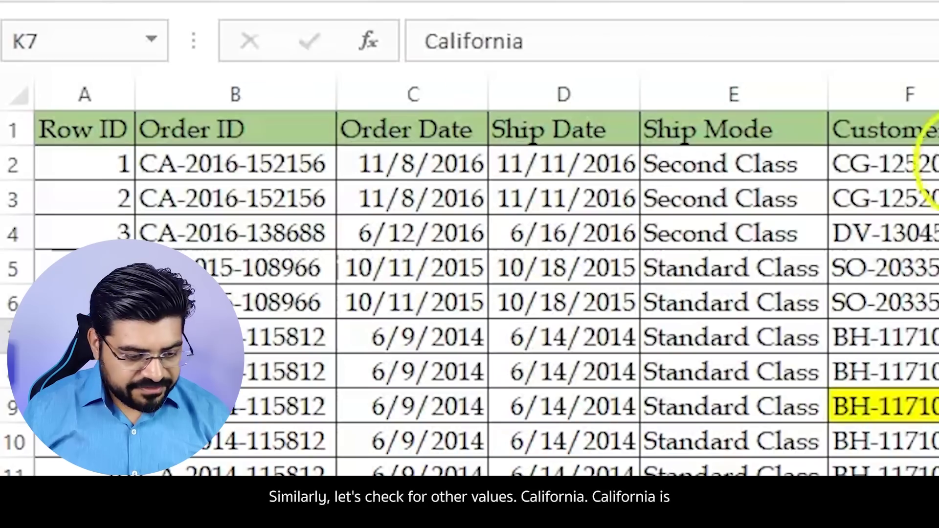
key(ctrl+Page_Up)
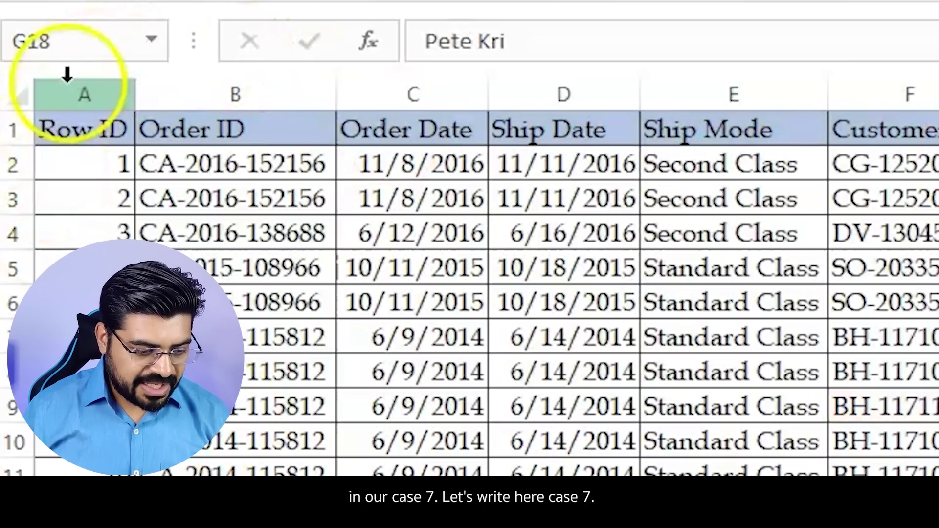
click(105, 46)
text(k7)
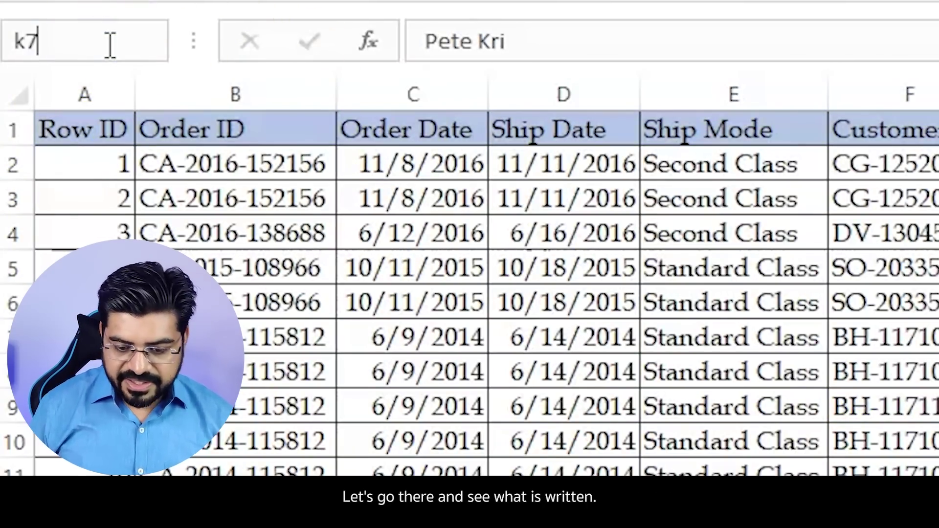
key(Return)
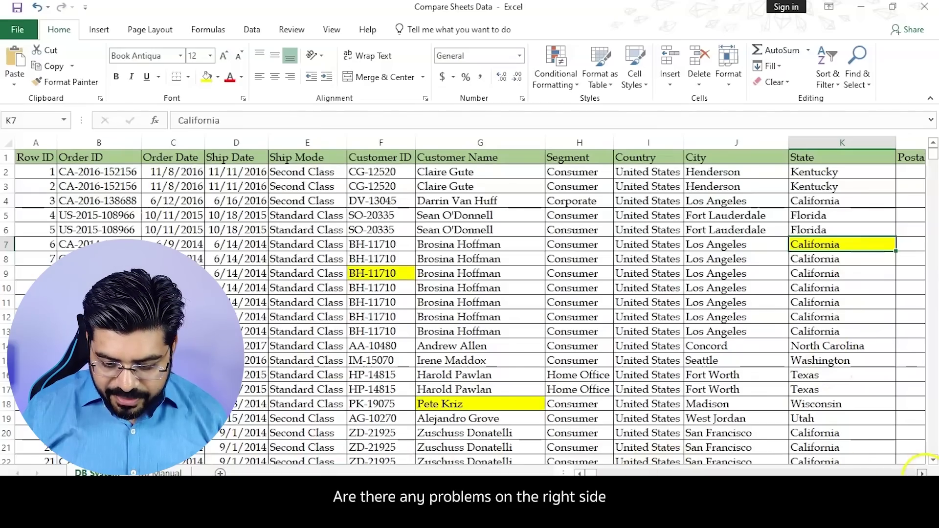
- Examine the DB System sheet for further highlighted differences, through the columns up to Profit and down the rows past row 100
click(922, 473)
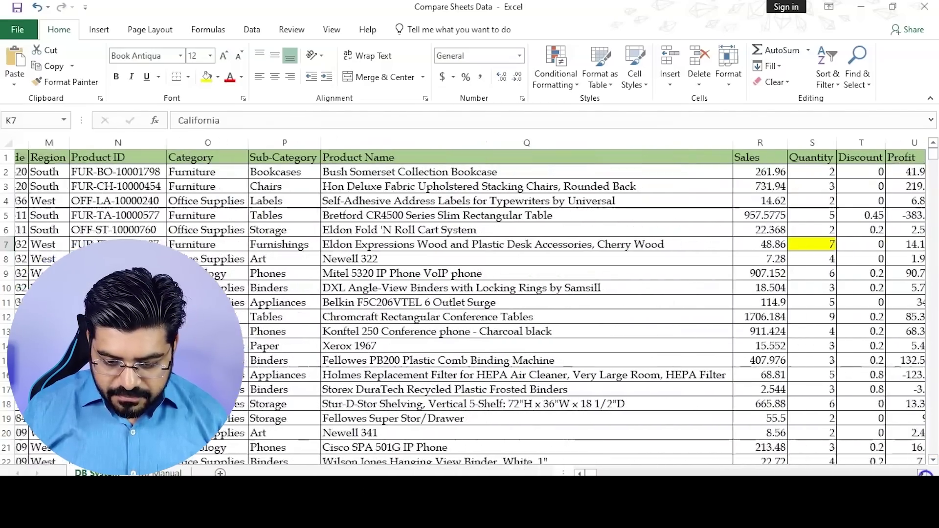
scroll(787, 348, down, 3)
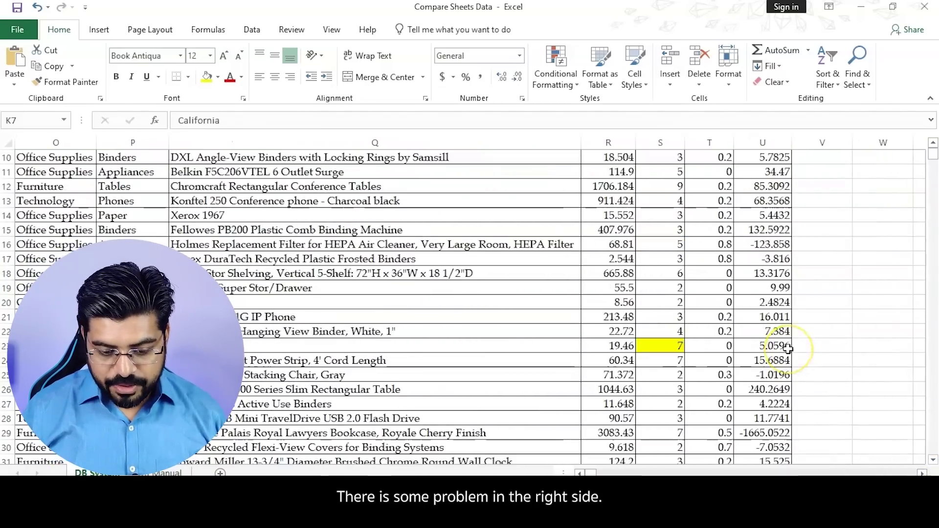
scroll(787, 348, up, 3)
scroll(787, 348, down, 4)
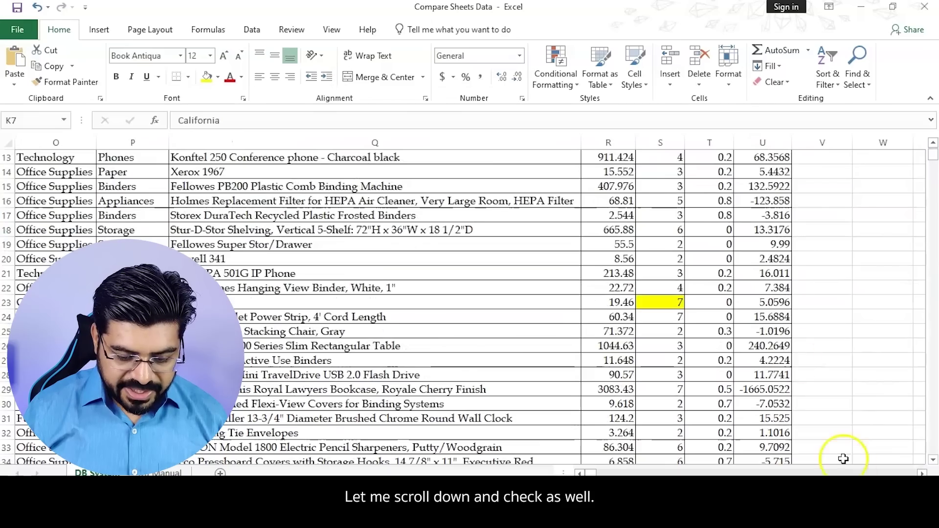
drag(579, 472, 568, 472)
scroll(531, 336, down, 6)
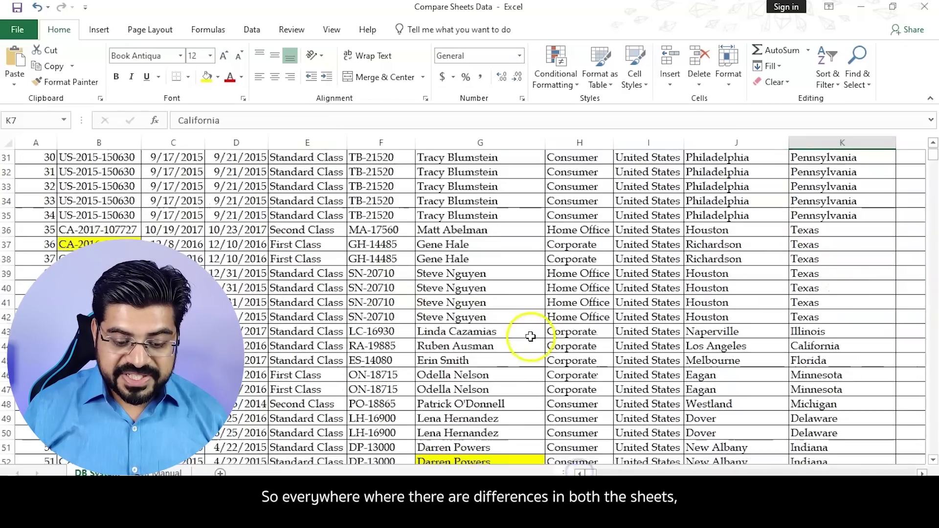
scroll(530, 337, down, 8)
scroll(552, 337, down, 9)
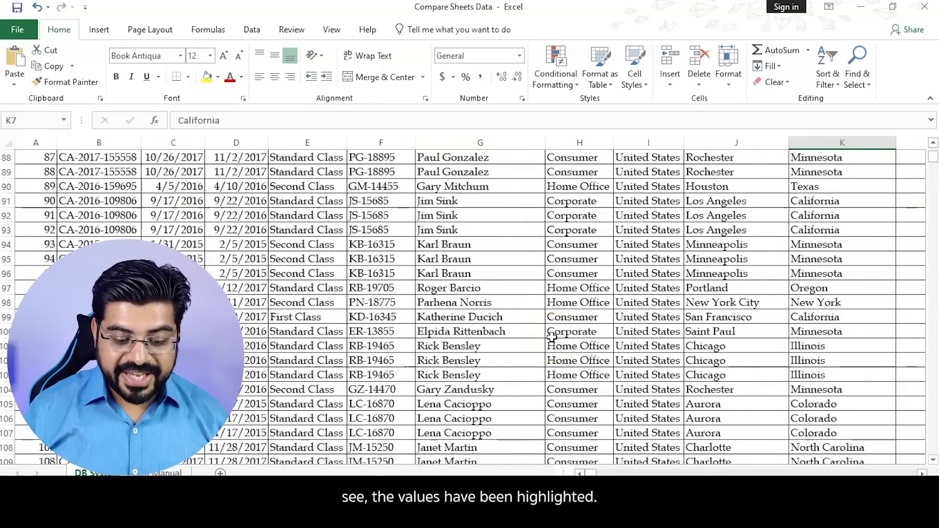
- Check the highlighted cells at the last data rows of DB System, then return to cell A1
click(551, 335)
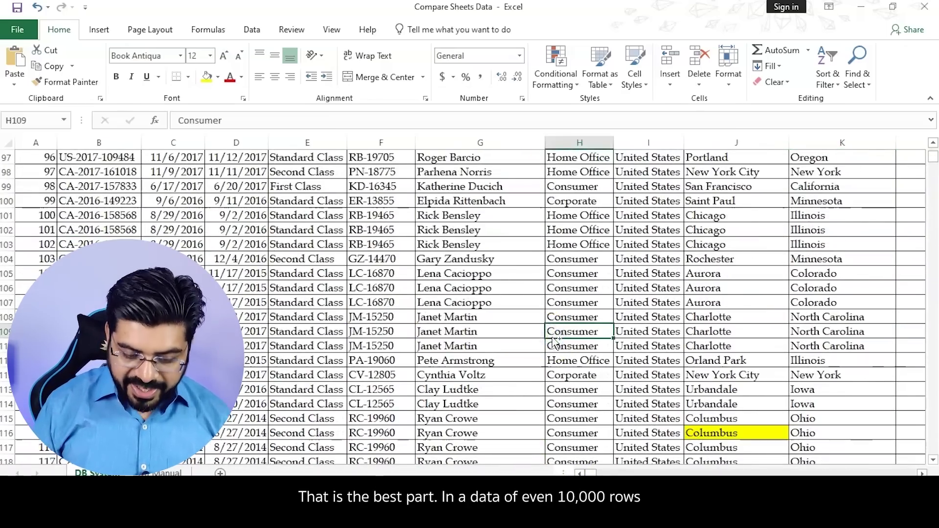
key(ctrl+Down)
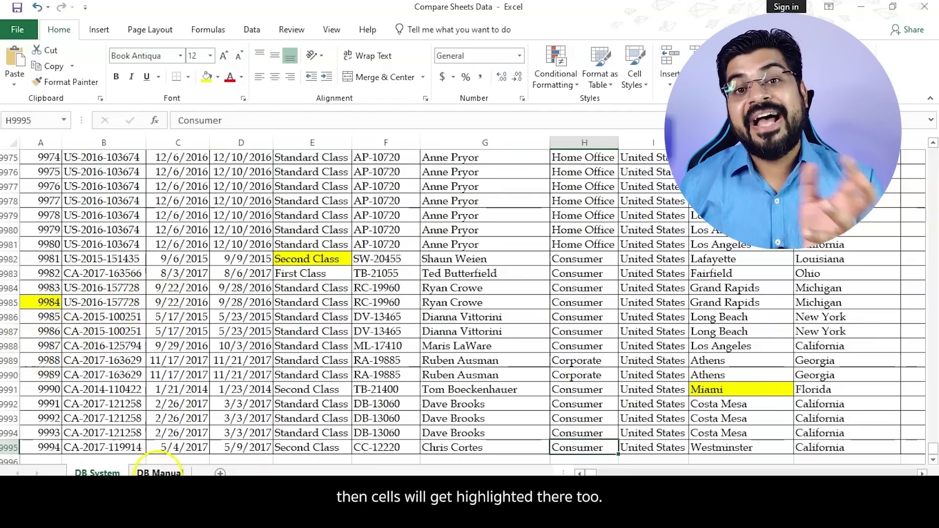
click(47, 345)
key(ctrl+Home)
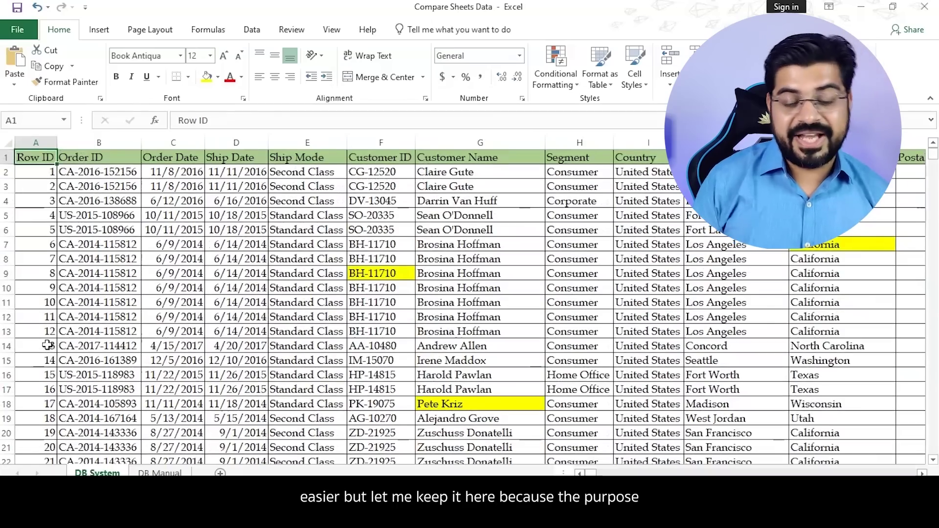